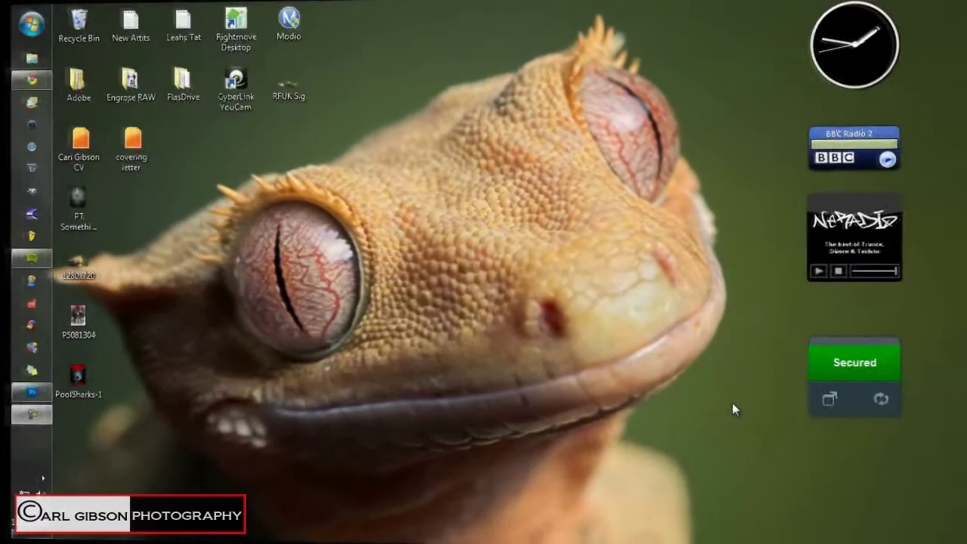
Step: Preview the P5081304 photo from the desktop, then return to the empty Photoshop workspace
left_click(80, 322)
double_click(80, 322)
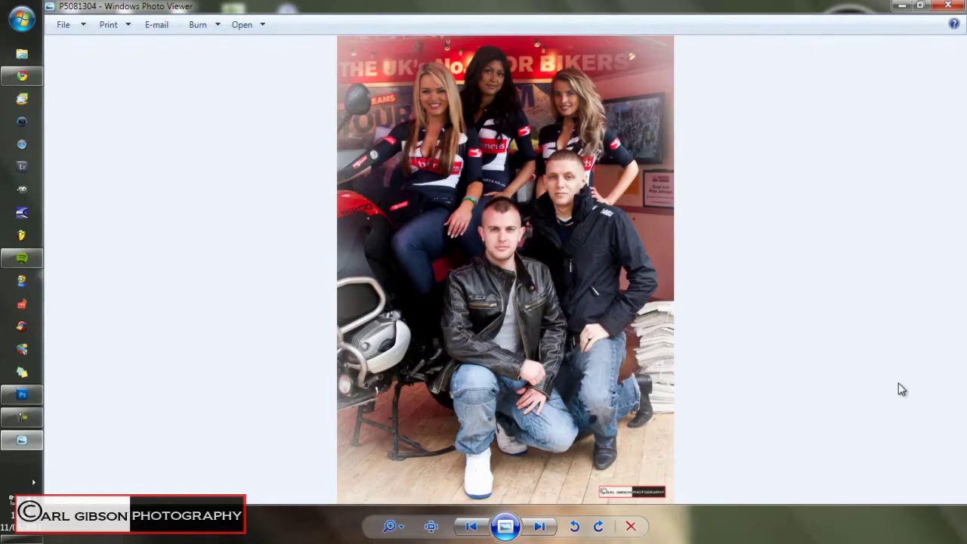
left_click(949, 6)
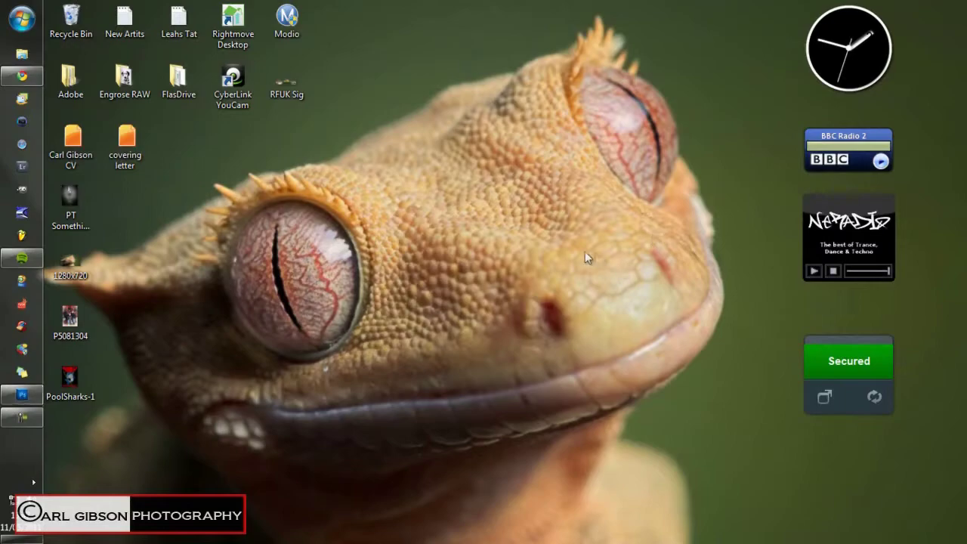
left_click(21, 395)
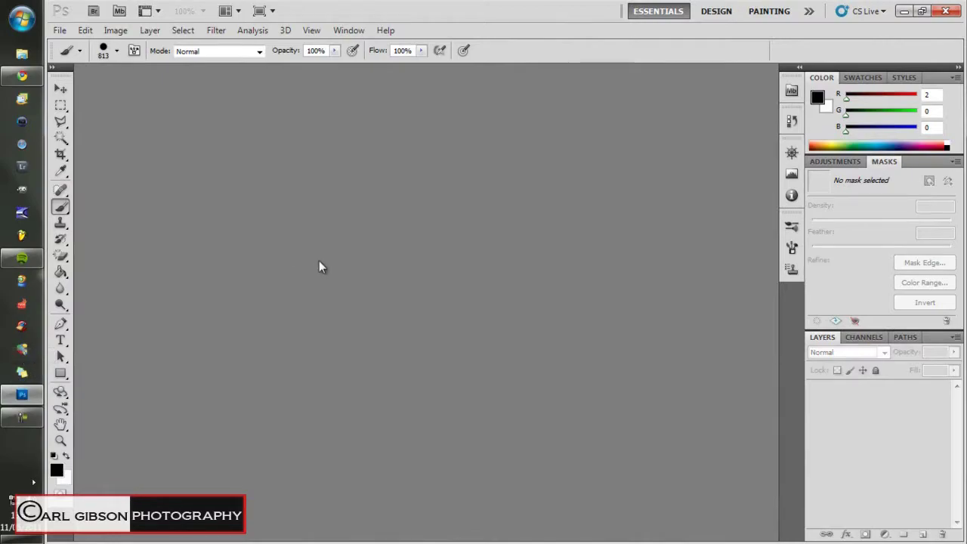
left_click(60, 31)
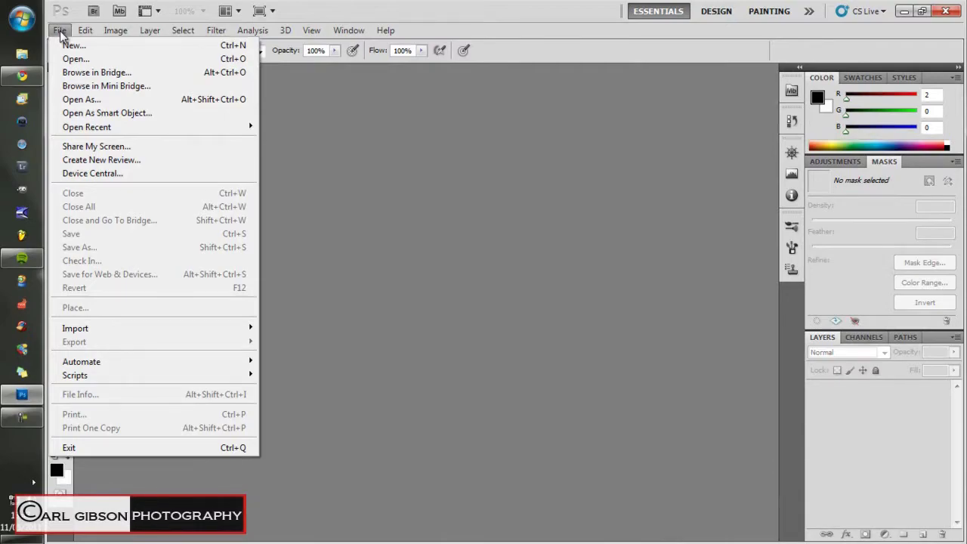
Step: Open P5081304.JPG from the Desktop folder in Photoshop
left_click(72, 59)
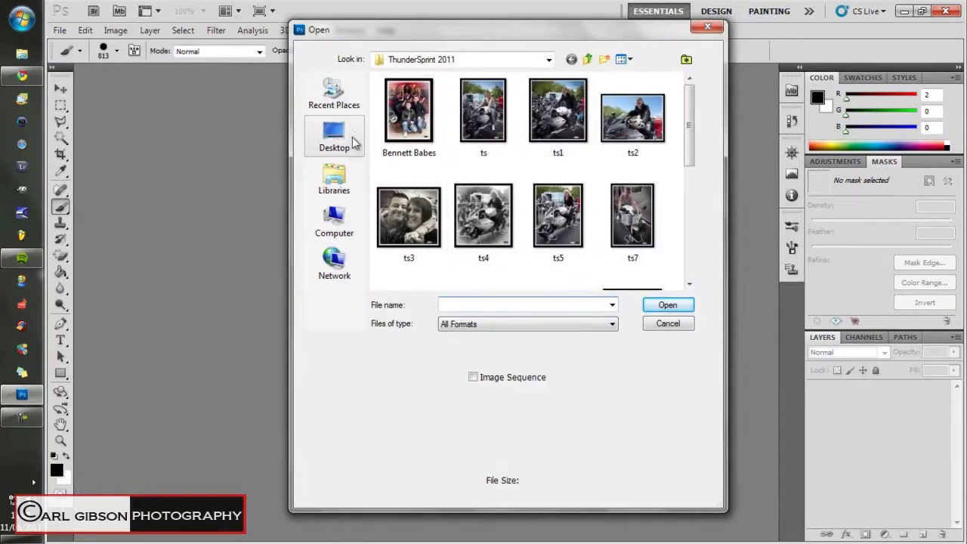
left_click(354, 143)
scroll(650, 141, "down", 5)
left_click_drag(690, 223, 690, 164)
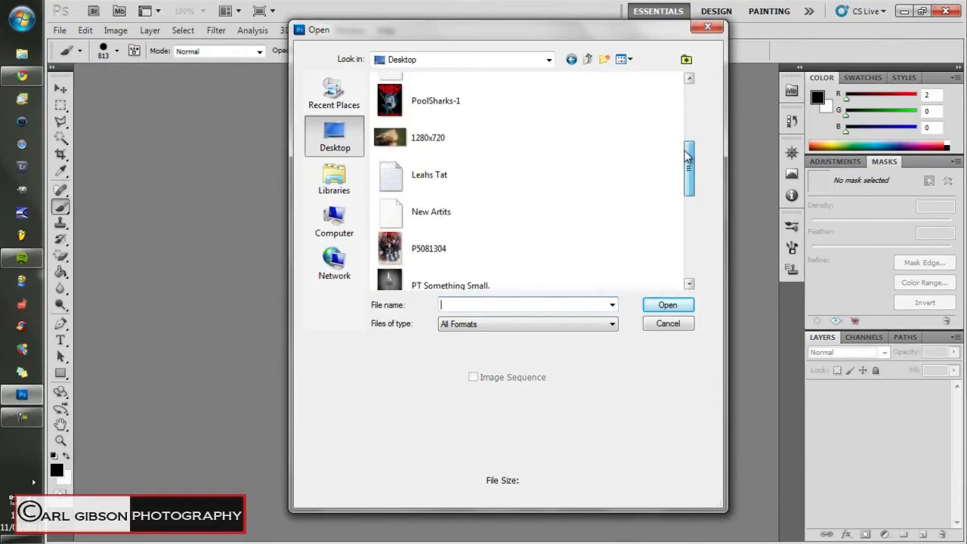
left_click(412, 241)
left_click(668, 304)
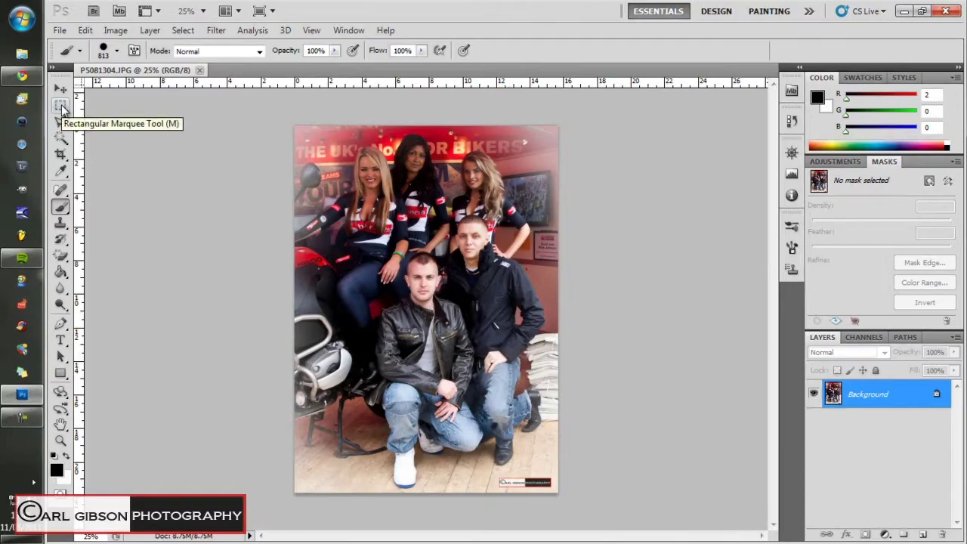
Step: Select the entire P5081304 photo with Ctrl+A and copy it to the clipboard
left_click(61, 108)
left_click_drag(287, 121, 638, 479)
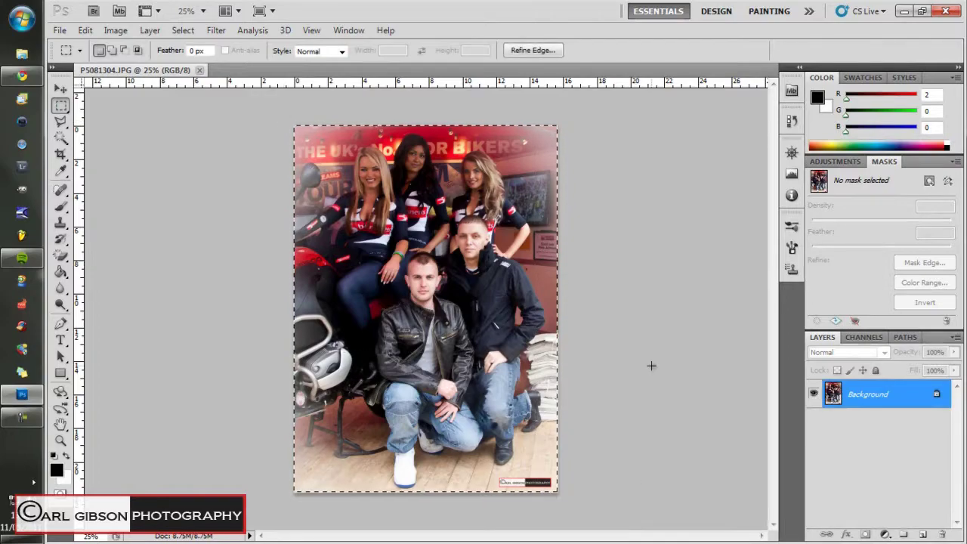
left_click(268, 110)
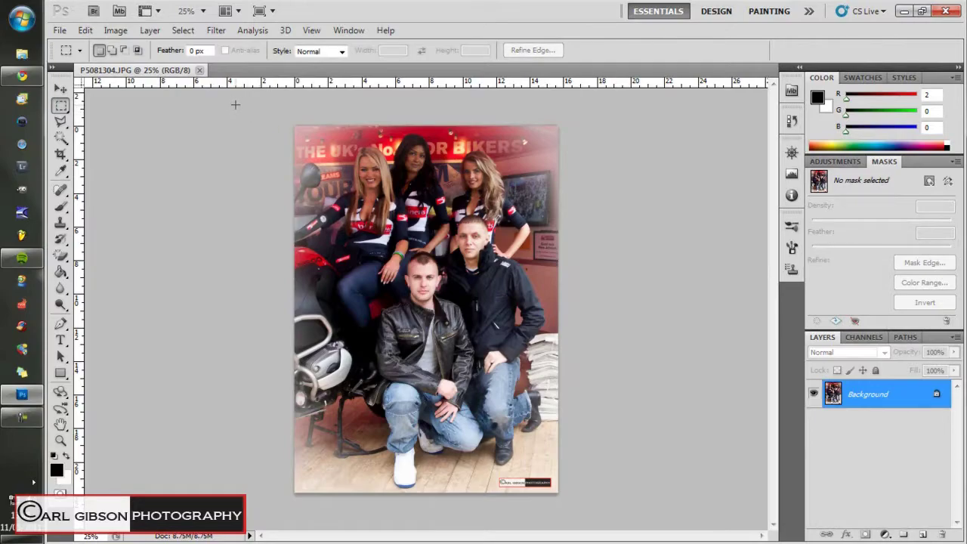
key("ctrl+a")
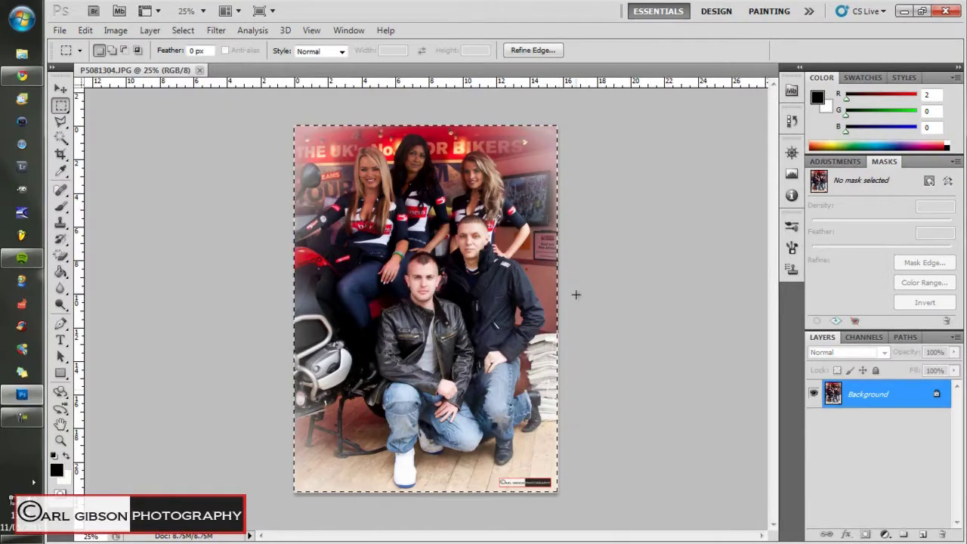
left_click(85, 31)
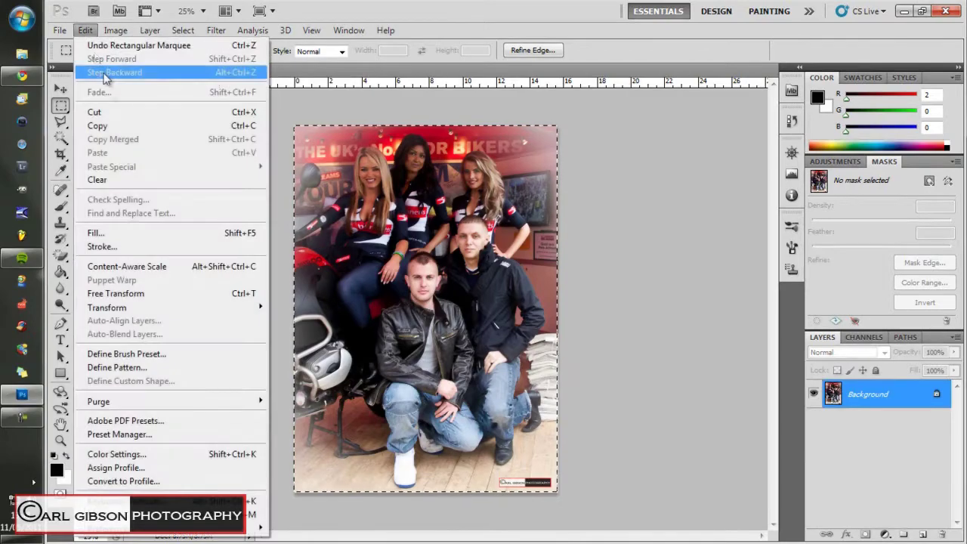
left_click(118, 127)
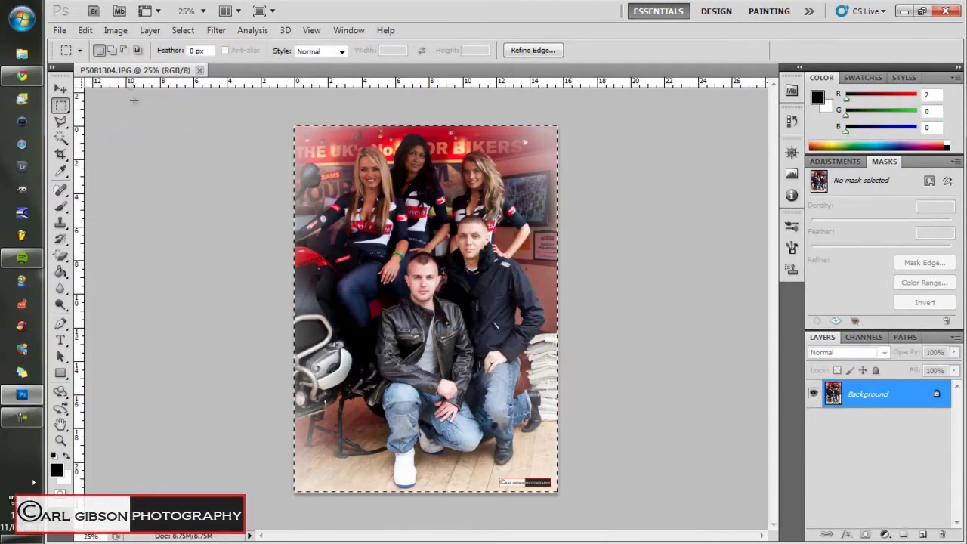
left_click(60, 31)
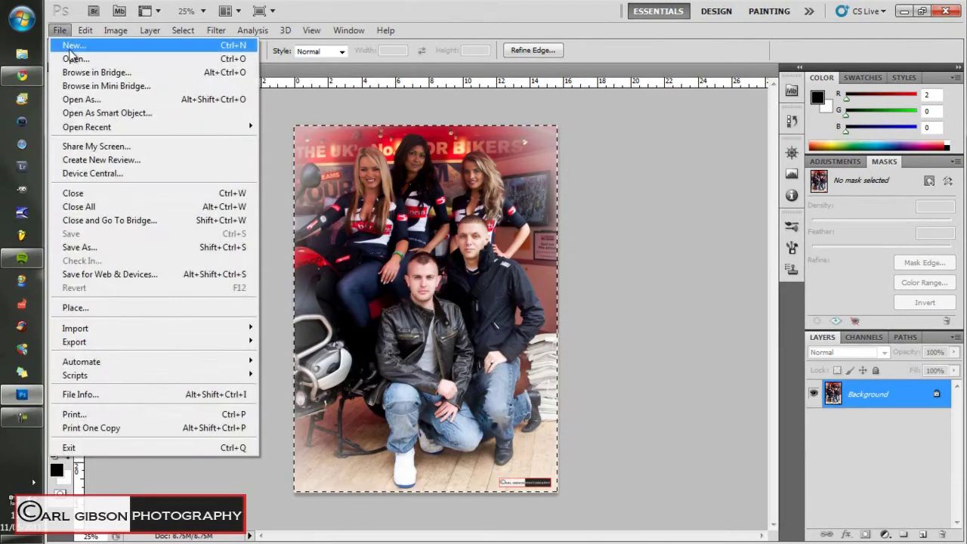
Step: Create a new white document sized 1582 × 2163 pixels at 240 pixels/inch
left_click(73, 46)
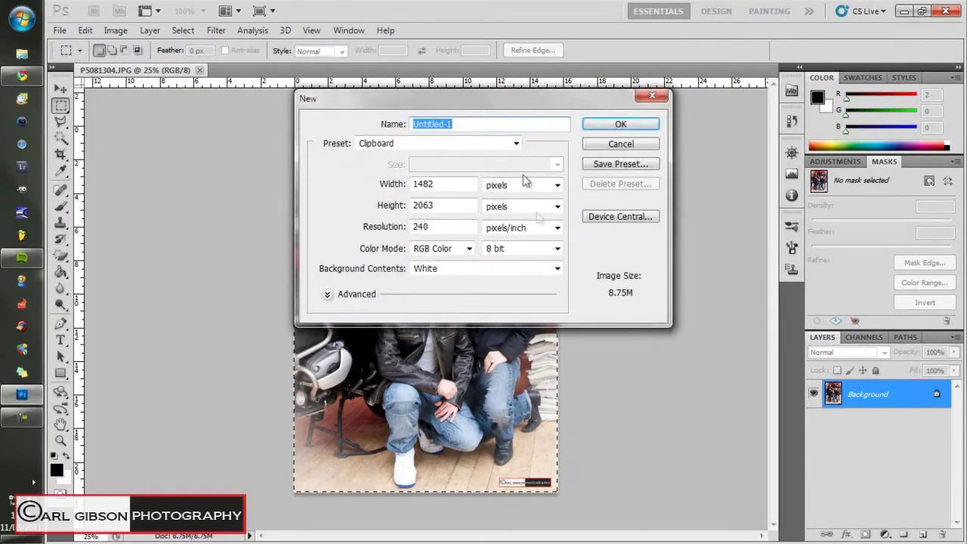
left_click_drag(519, 101, 490, 134)
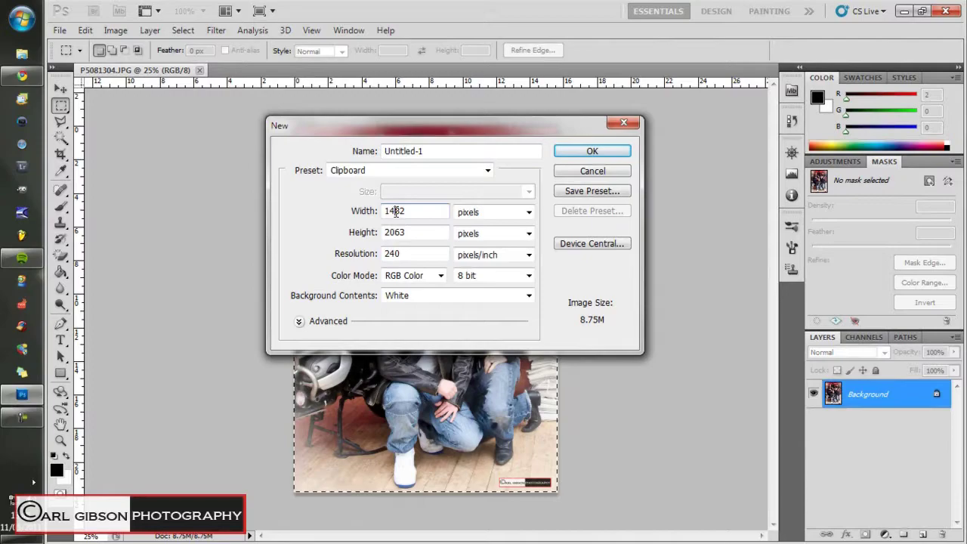
left_click(396, 212)
key("BackSpace")
type("5")
left_click(399, 233)
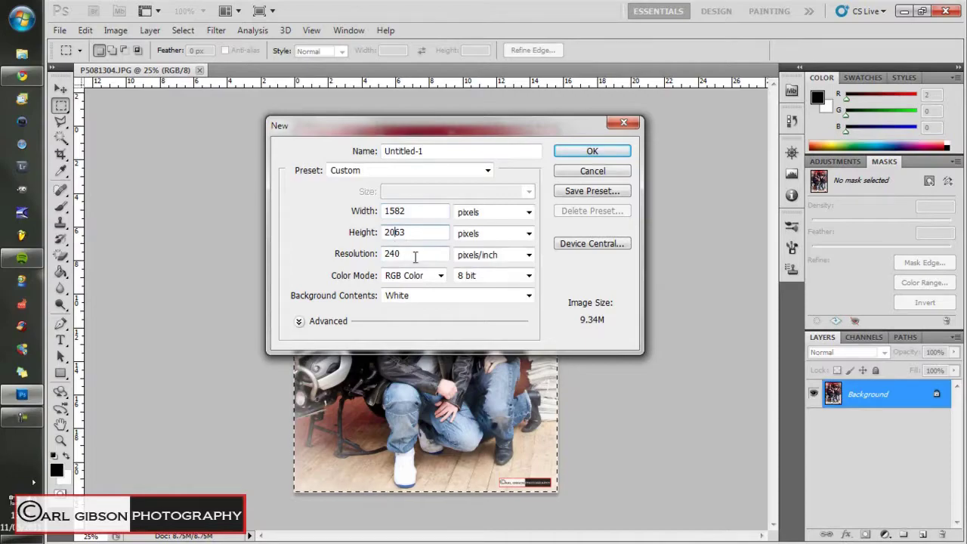
key("BackSpace")
type("2")
key("BackSpace")
type("1")
left_click(605, 150)
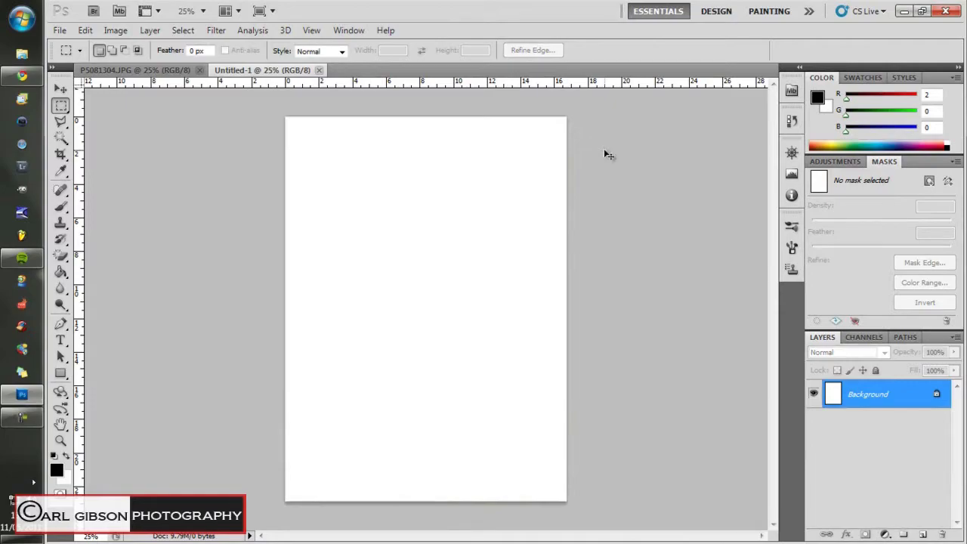
Step: Paste the group photo into Untitled-1 and flatten it onto the white background
key("ctrl+v")
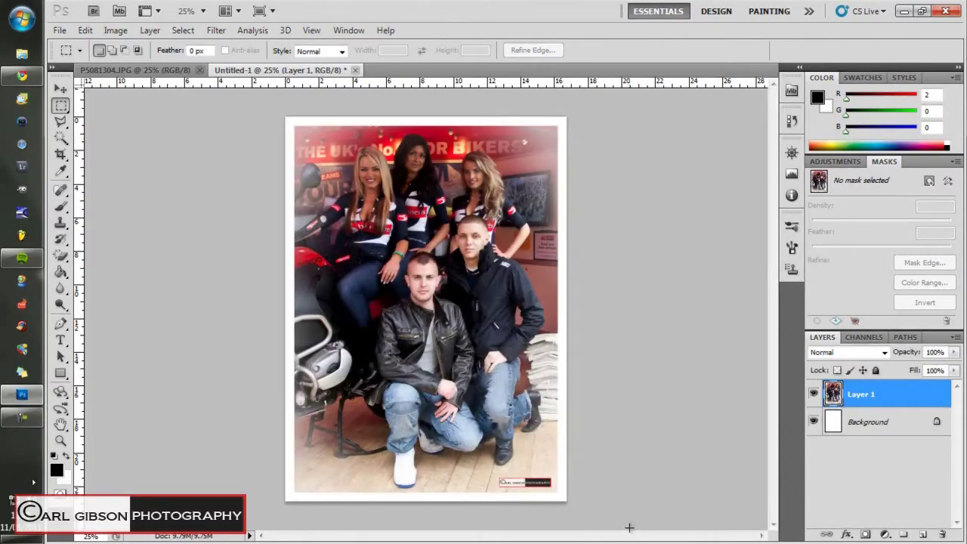
left_click(86, 30)
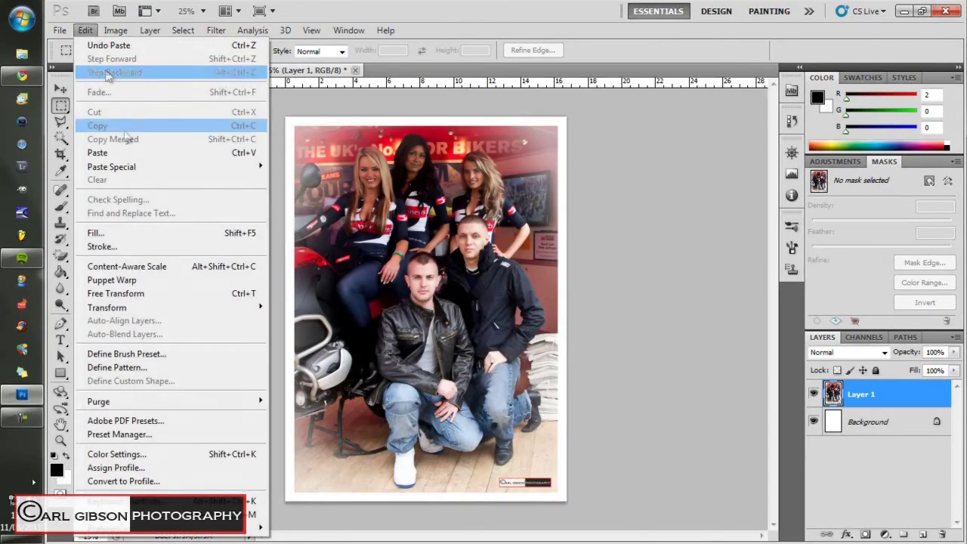
left_click(717, 217)
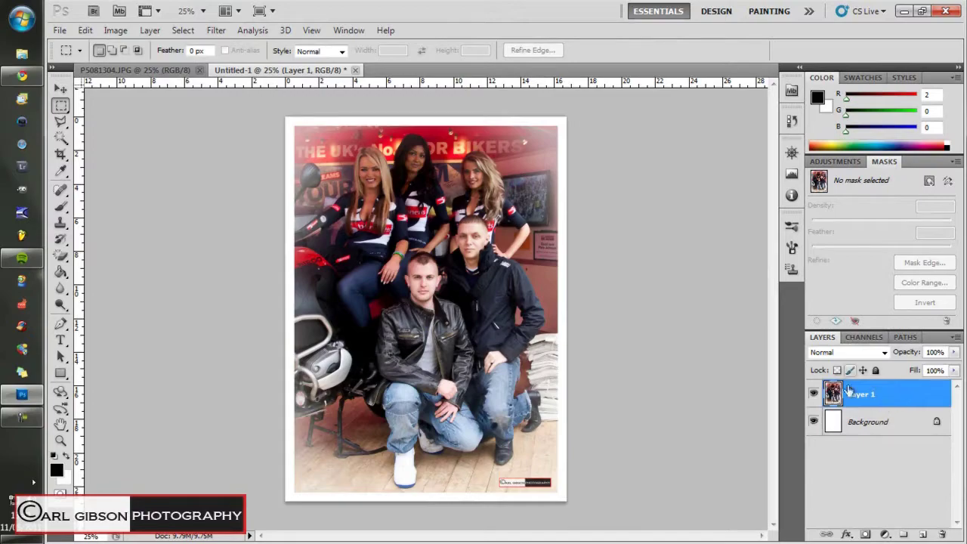
left_click(85, 31)
mouse_move(181, 32)
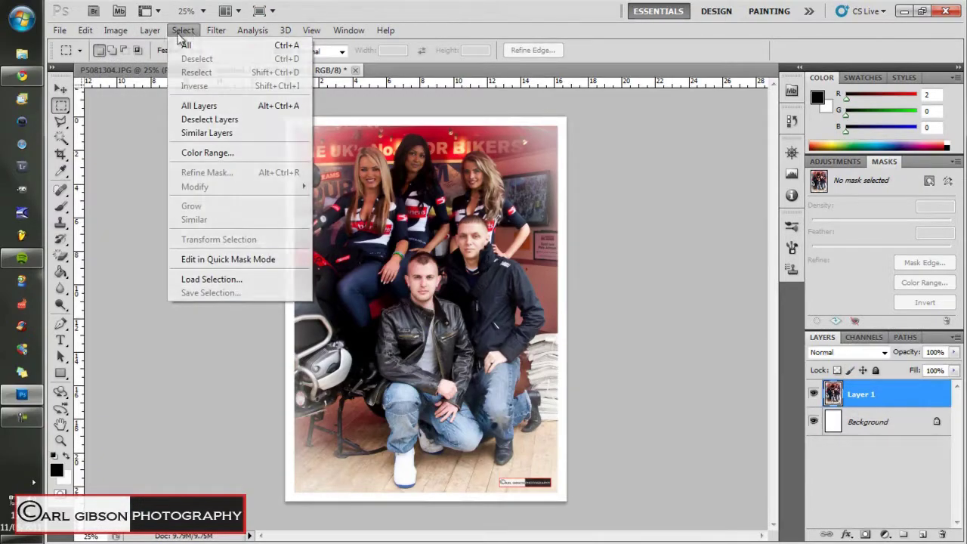
mouse_move(143, 34)
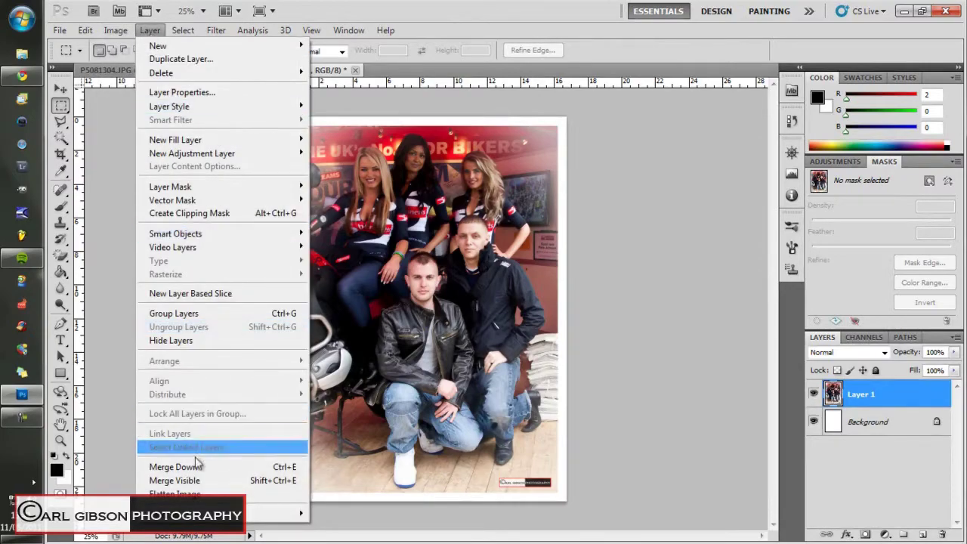
left_click(198, 495)
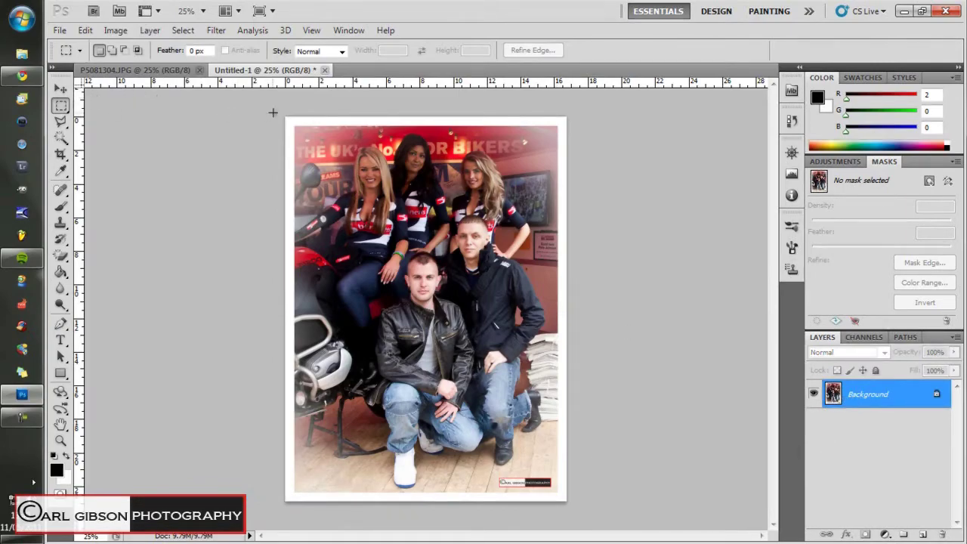
Step: Select the whole white-bordered canvas and copy it
left_click_drag(265, 109, 575, 508)
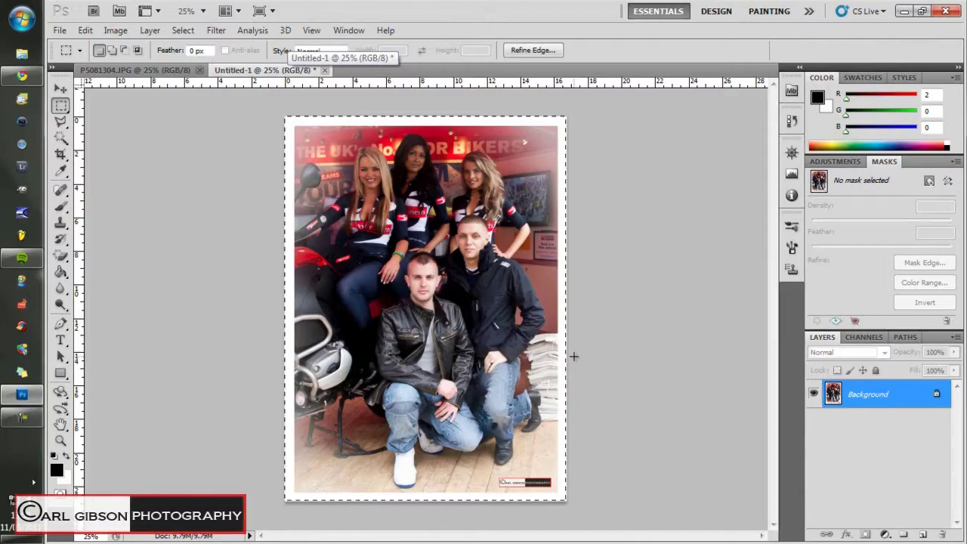
left_click(83, 31)
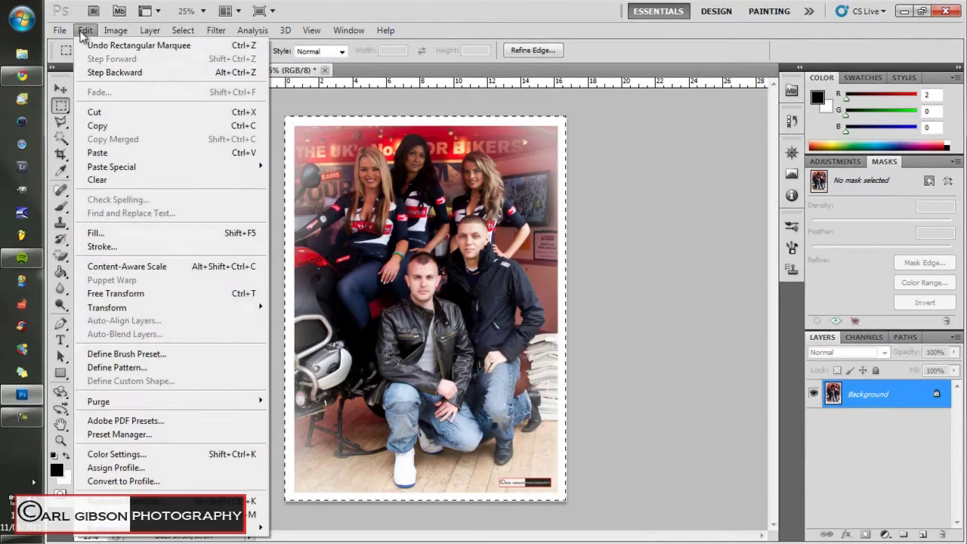
left_click(124, 126)
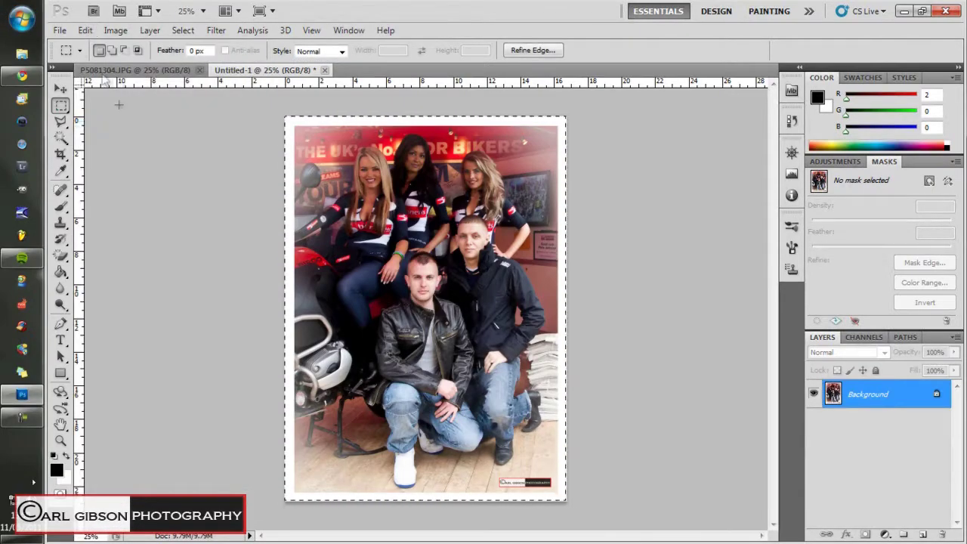
Step: Create Untitled-2 at 1782 × 2363 pixels, 240 ppi, with a white background
left_click(60, 30)
left_click(72, 47)
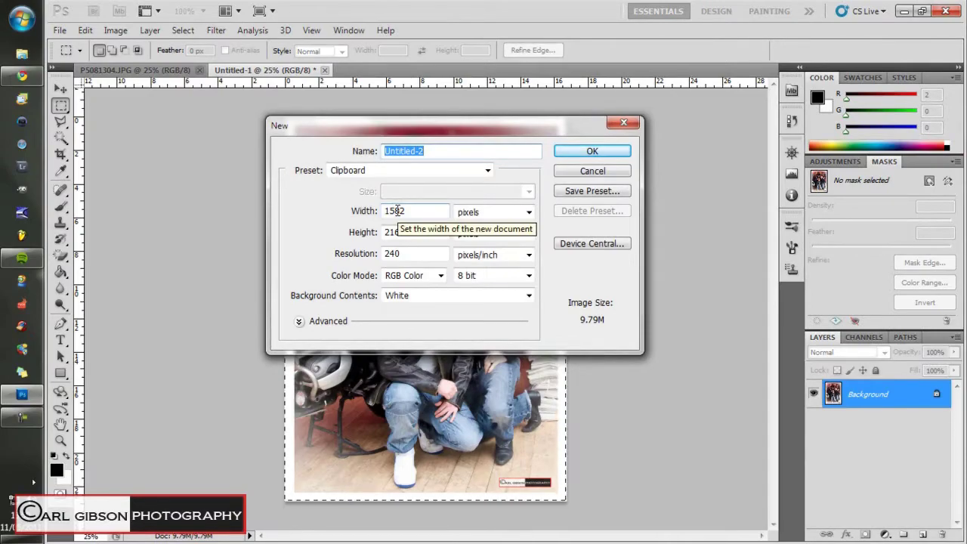
left_click(397, 213)
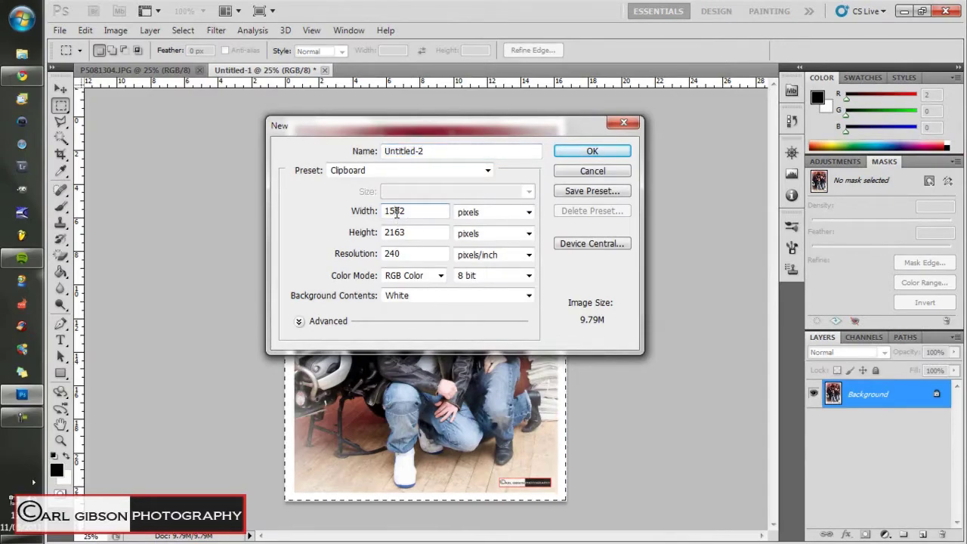
double_click(397, 213)
type("1782")
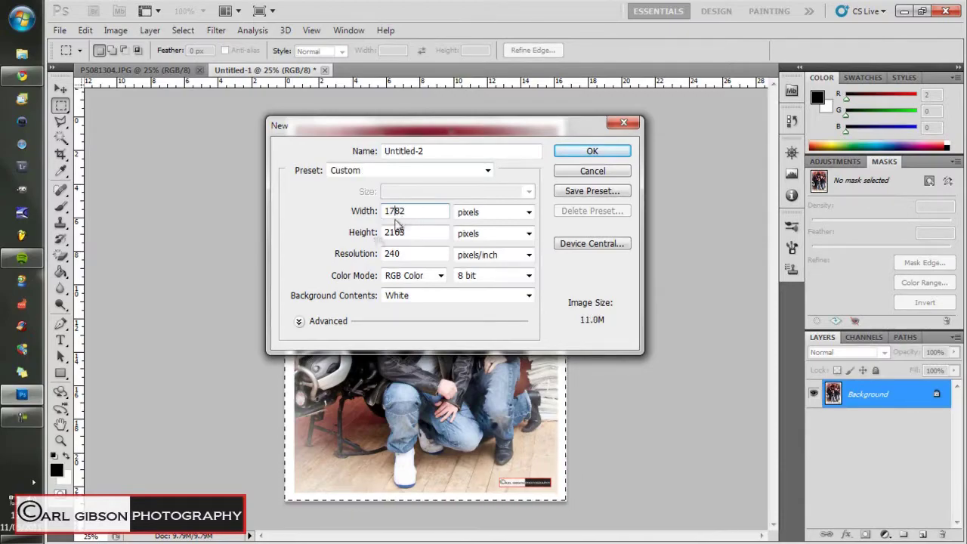
left_click(396, 233)
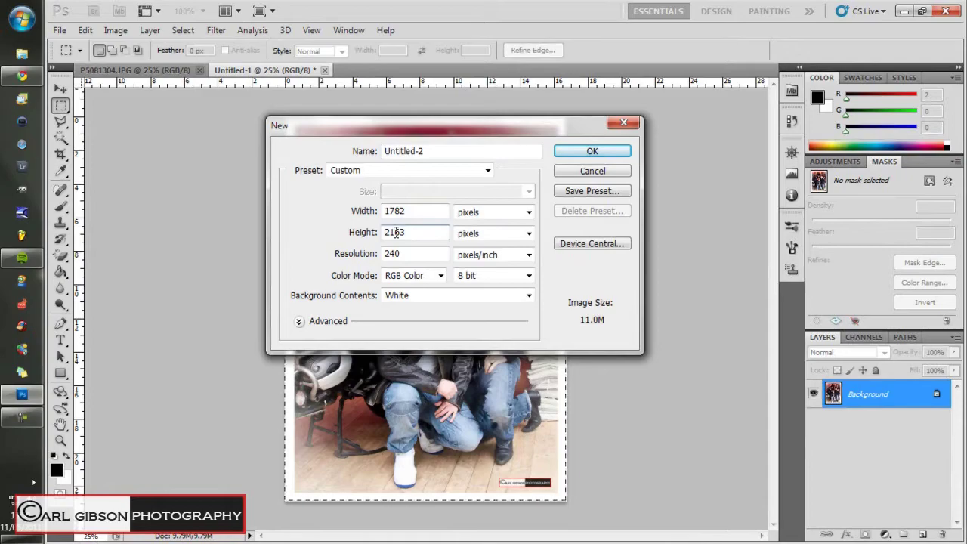
key("BackSpace")
type("3")
left_click(593, 151)
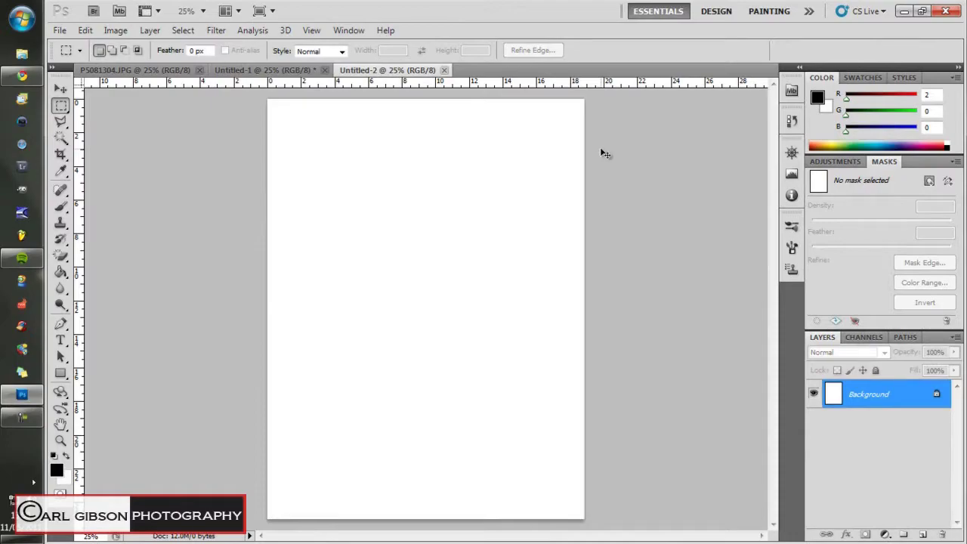
Step: Paste the bordered photo as Layer 1 and brush the Background layer's edges near-black
key("ctrl+v")
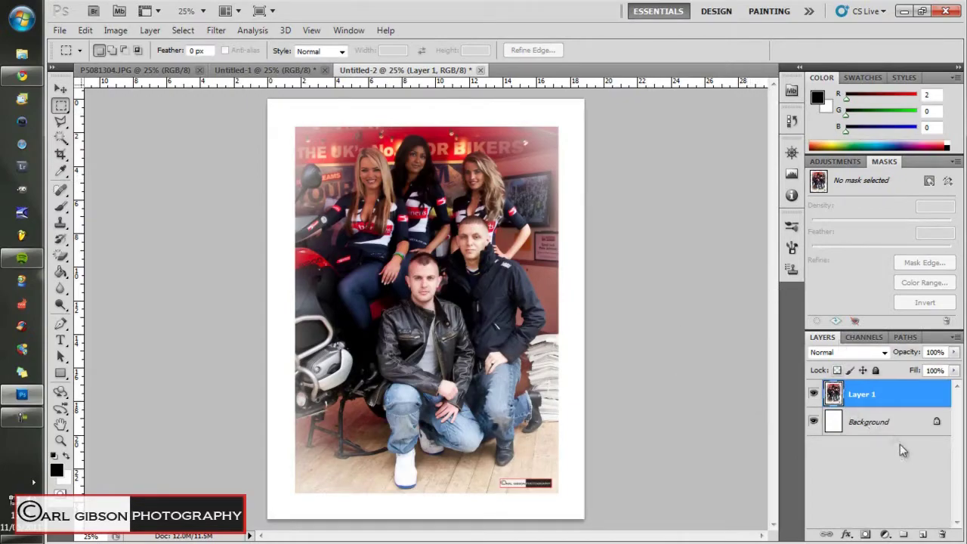
left_click(873, 428)
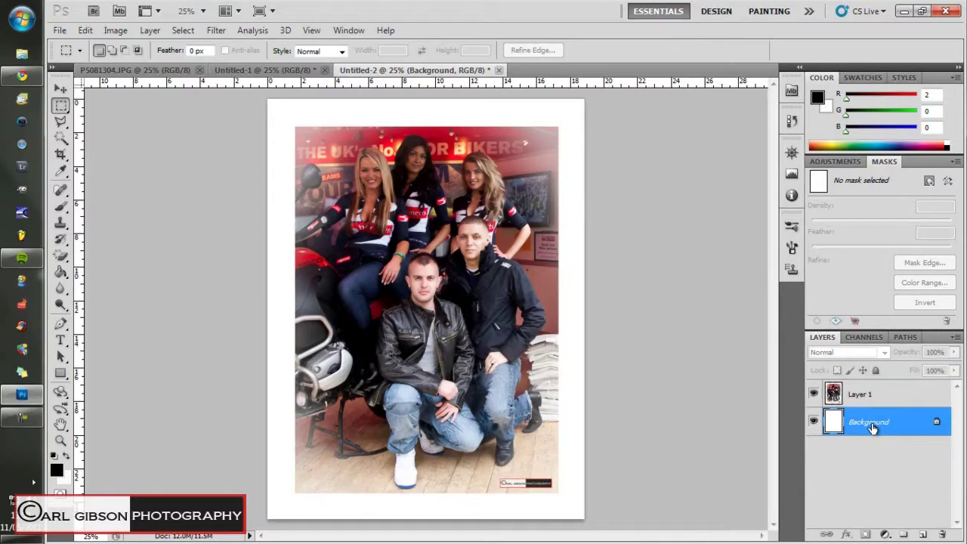
left_click(62, 207)
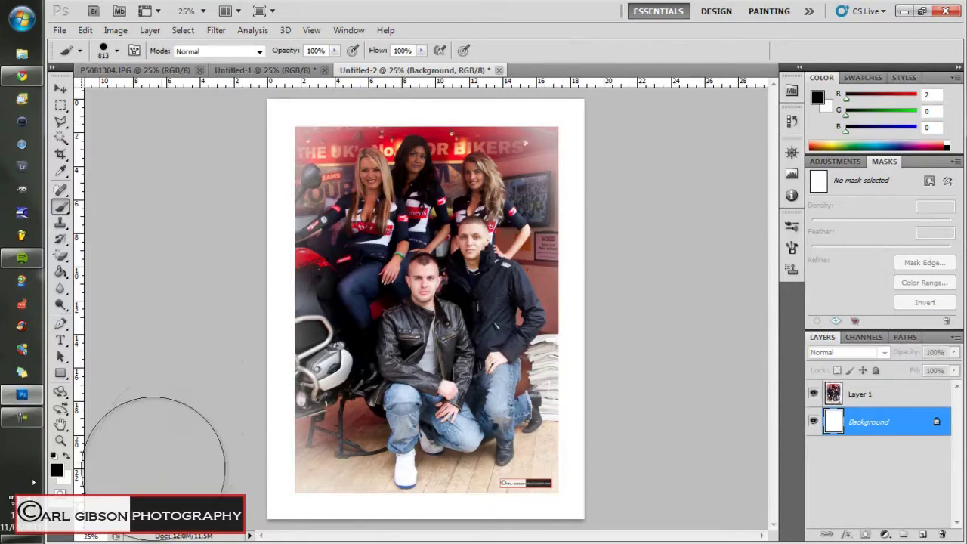
left_click(56, 470)
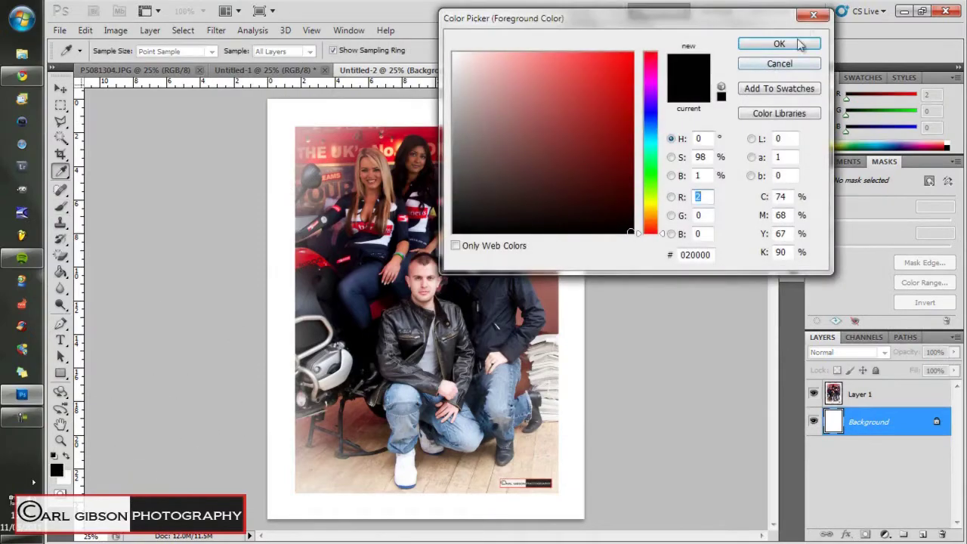
left_click(779, 44)
mouse_move(283, 141)
left_mouse_down()
mouse_move(264, 443)
mouse_move(302, 481)
mouse_move(529, 521)
mouse_move(576, 479)
mouse_move(577, 111)
mouse_move(281, 118)
left_mouse_up()
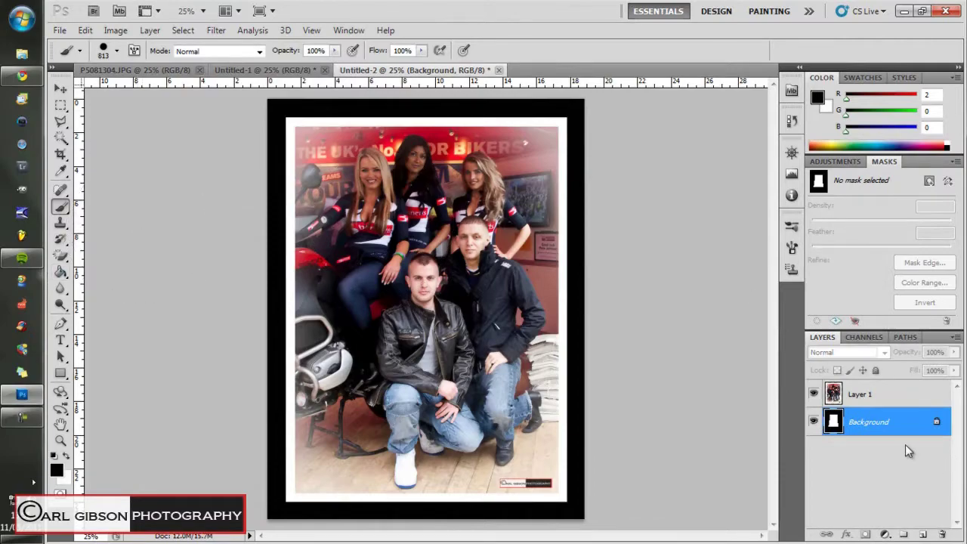
Step: Save the image as 'fjhgfjhgj' in JPEG format at Maximum quality
left_click(60, 31)
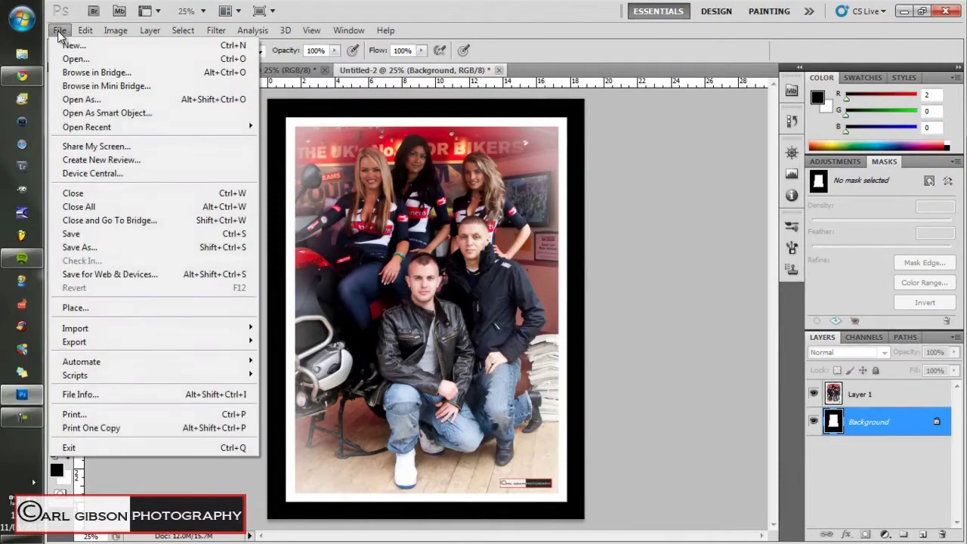
left_click(80, 247)
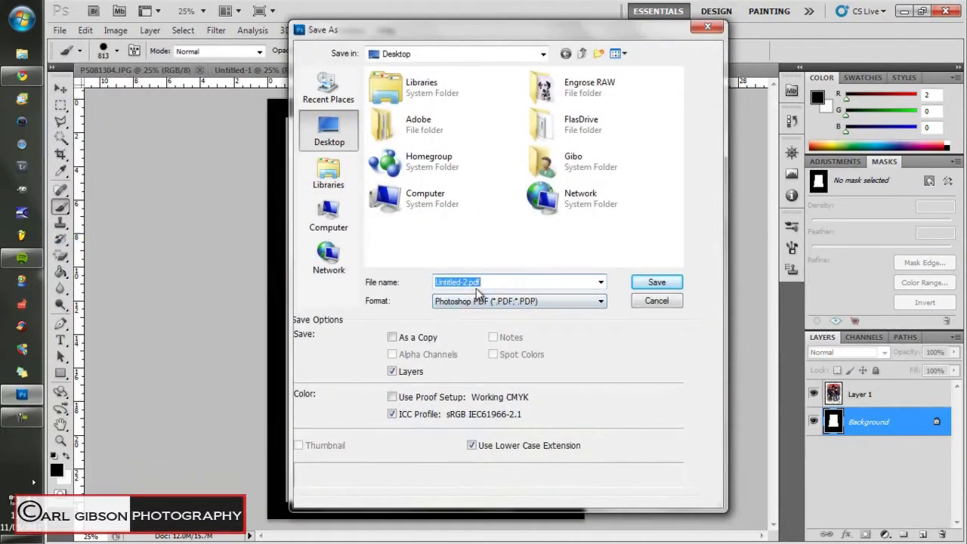
type("fjhgfjhgj")
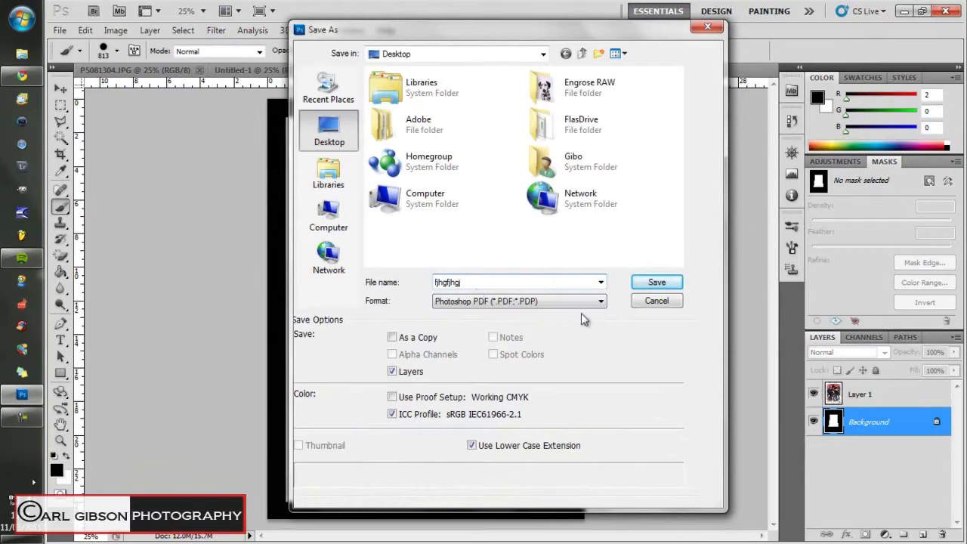
left_click(580, 305)
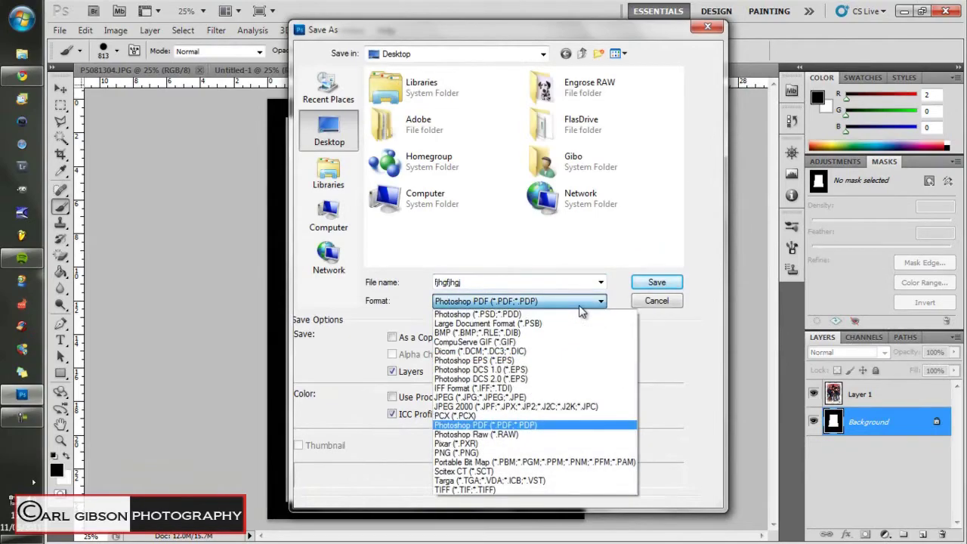
left_click(528, 399)
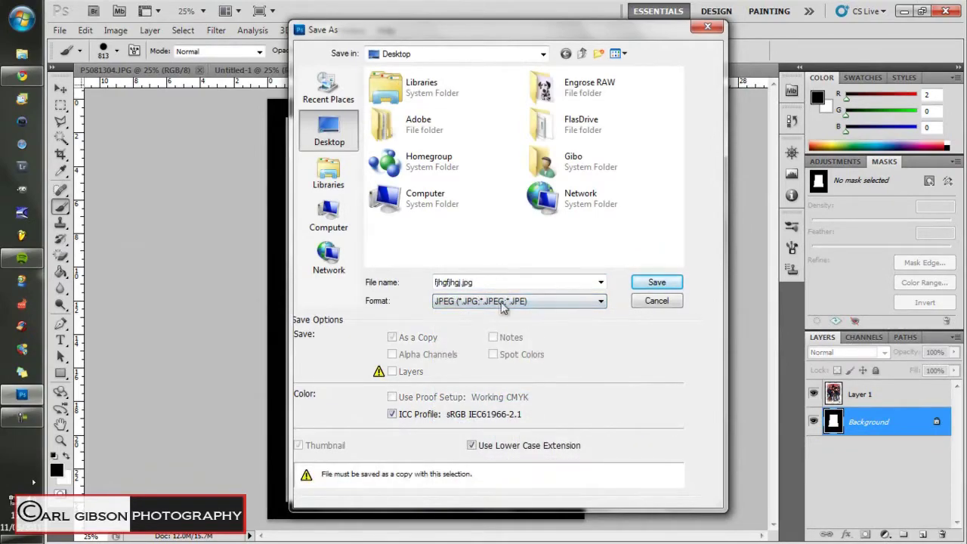
left_click(655, 284)
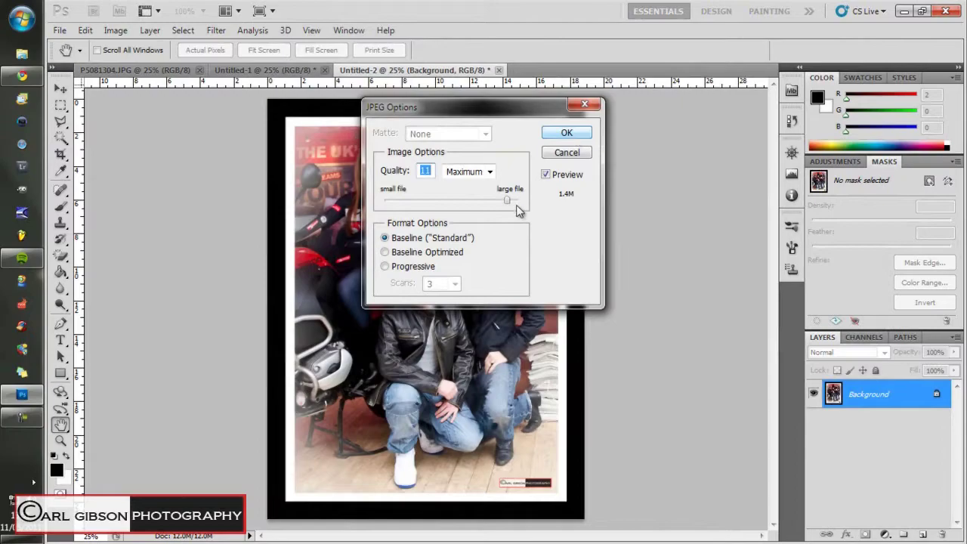
left_click(569, 134)
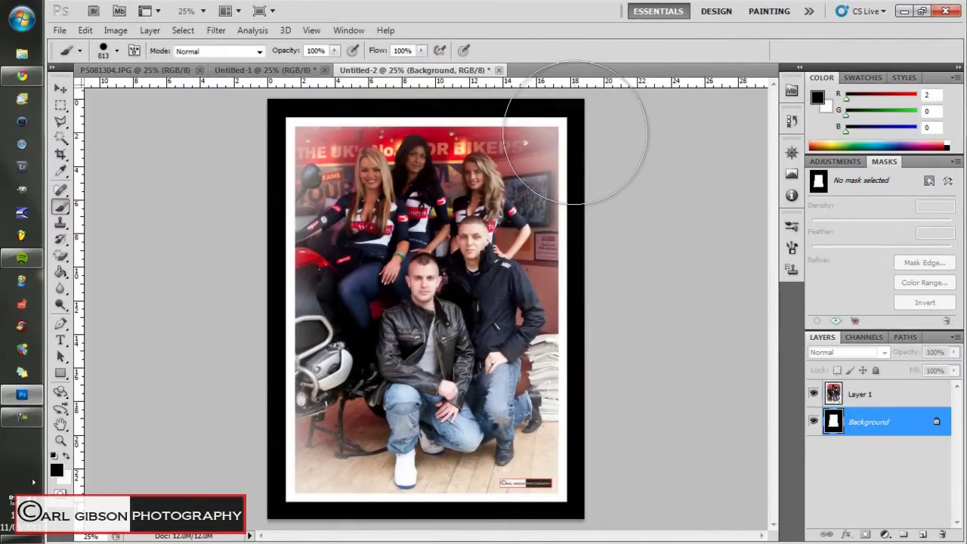
Step: Close Untitled-2, Untitled-1 and P5081304.JPG without saving, then quit Photoshop
left_click(498, 70)
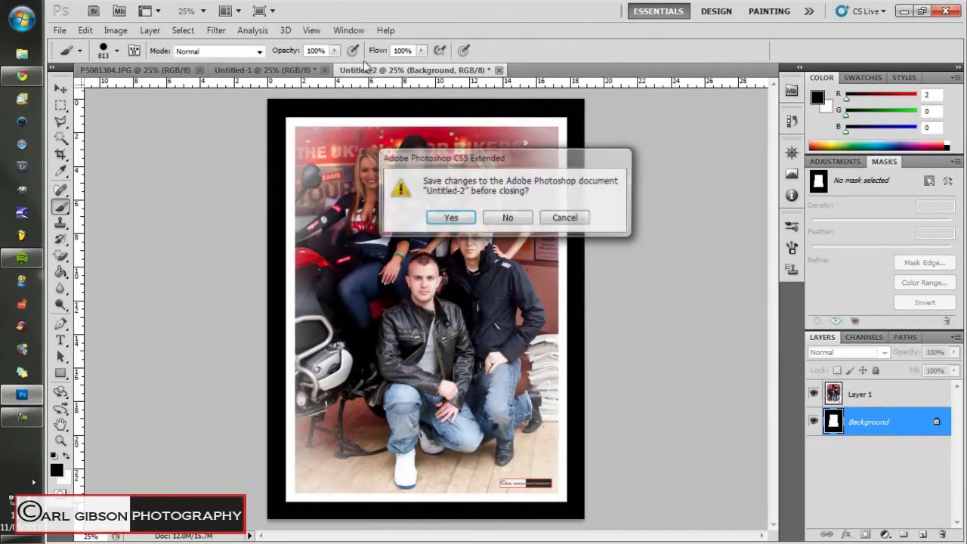
left_click(508, 217)
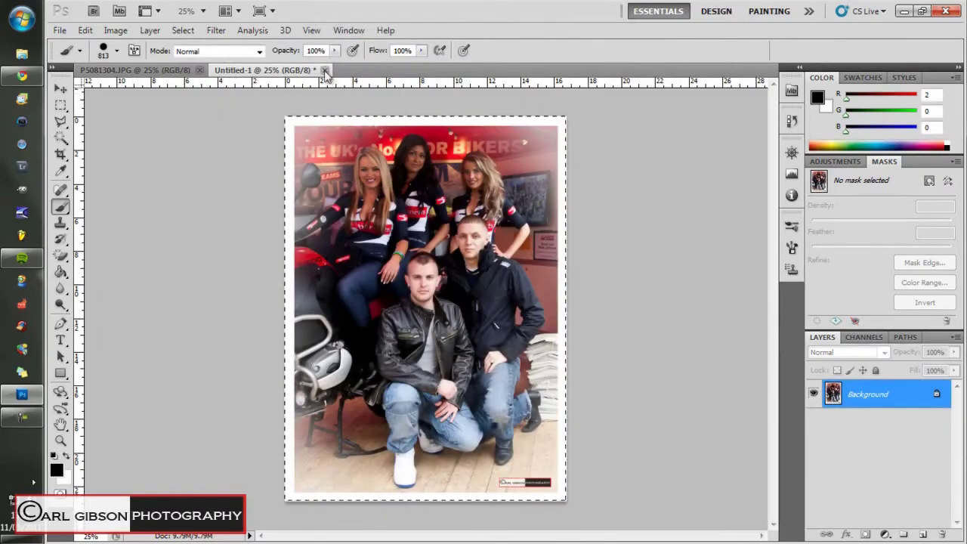
left_click(324, 69)
left_click(509, 218)
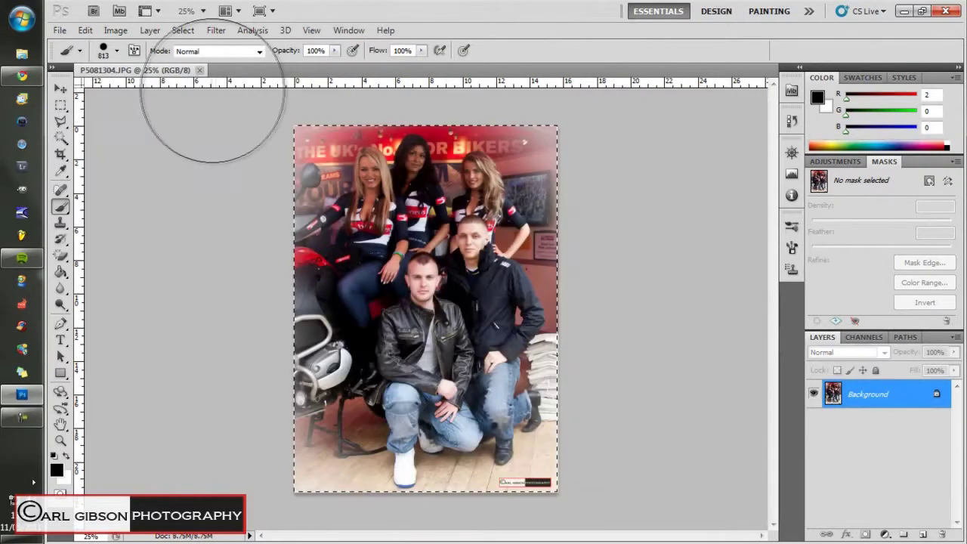
left_click(199, 70)
left_click(948, 12)
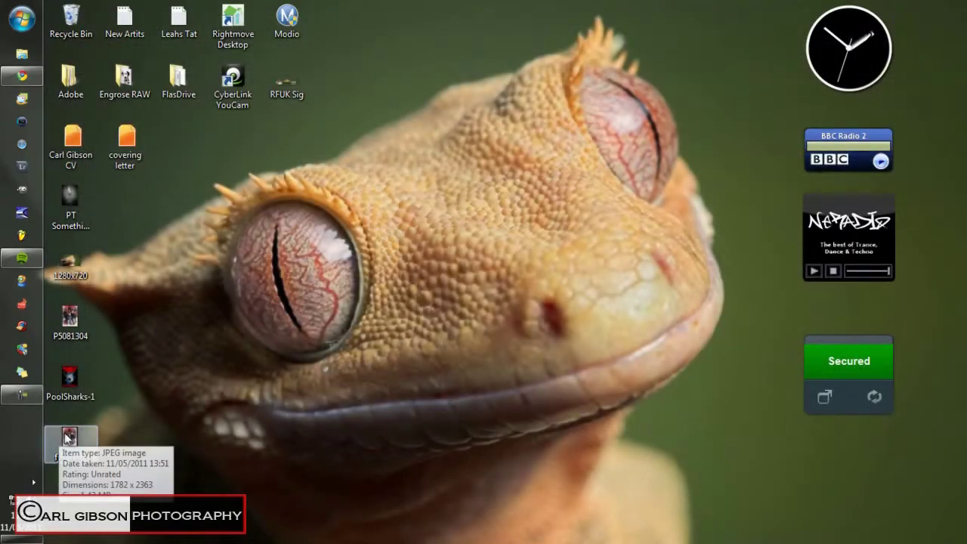
double_click(69, 437)
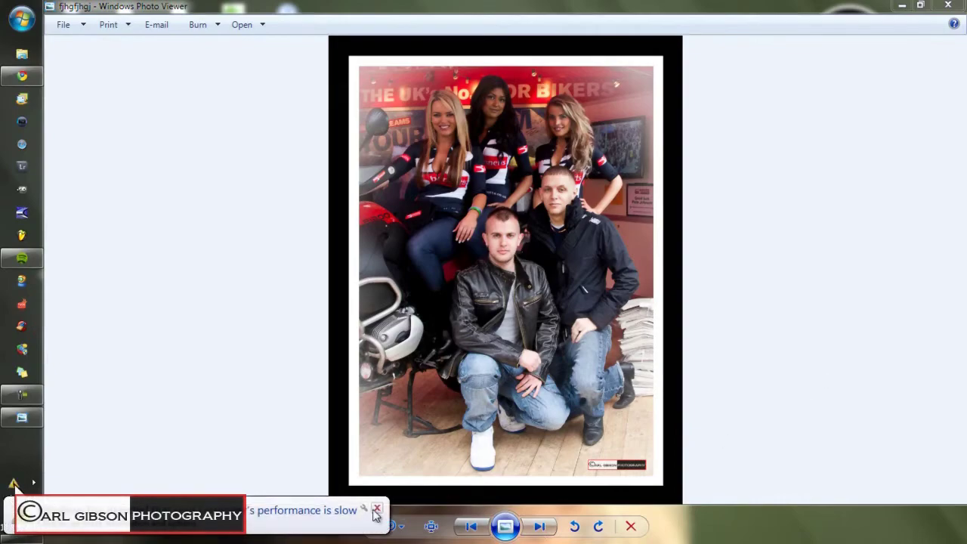
left_click(376, 510)
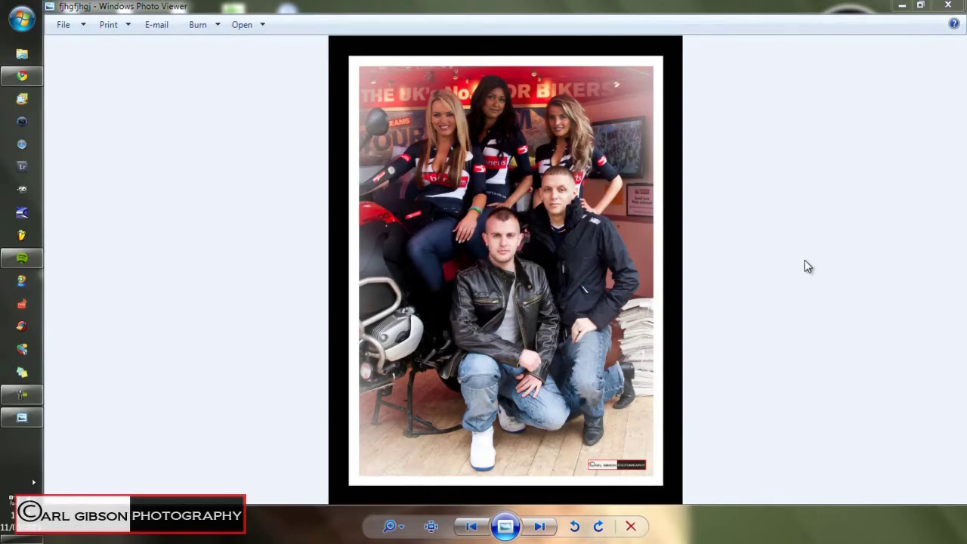
left_click(949, 5)
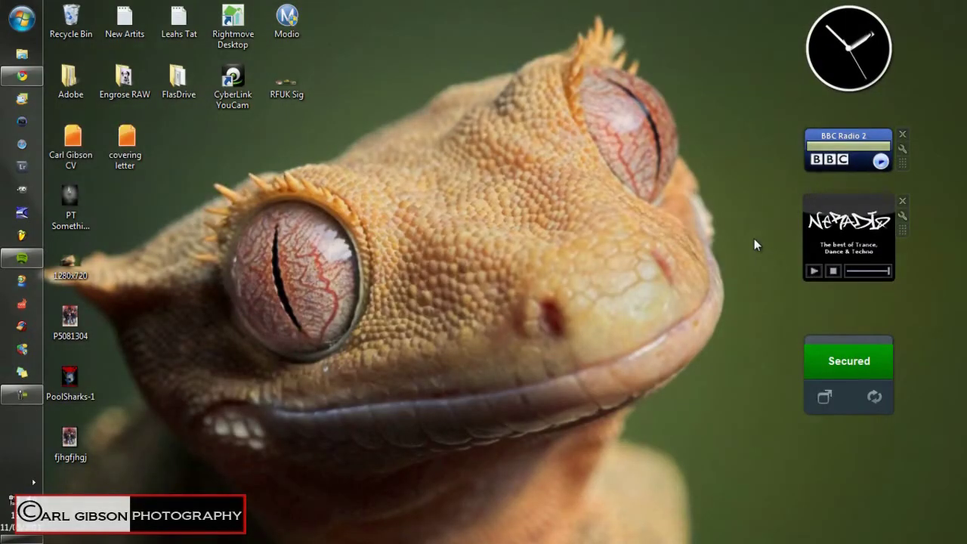